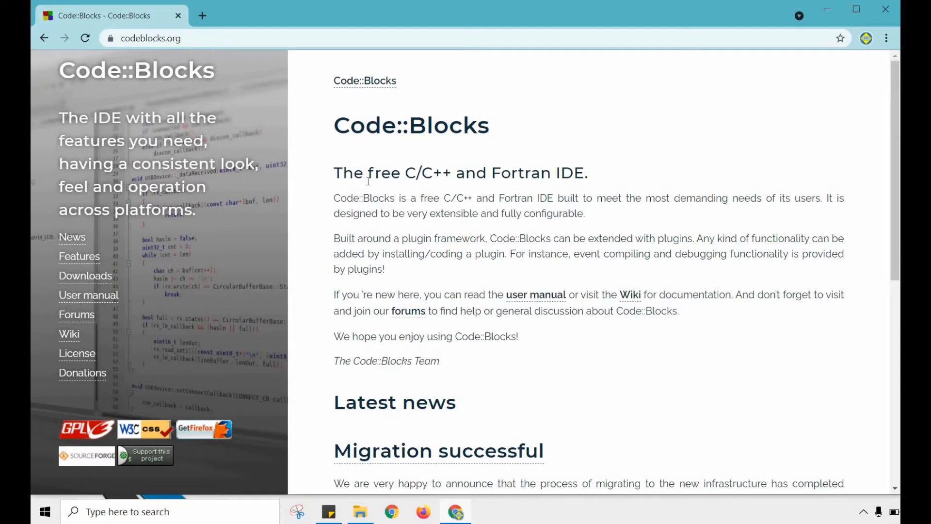
Download codeblocks-20.03mingw-setup.exe from the Microsoft Windows binary releases, using the Sourceforge.net source
click(108, 280)
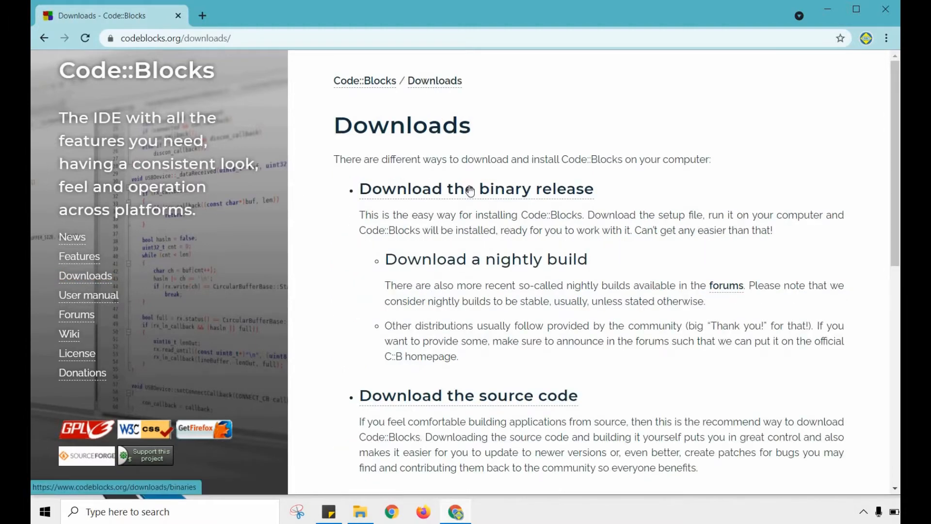
click(473, 193)
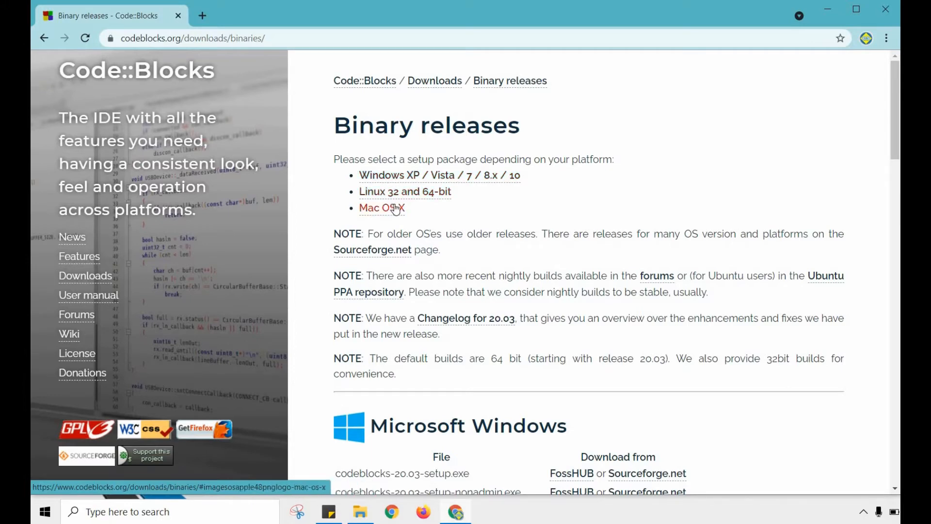
click(410, 178)
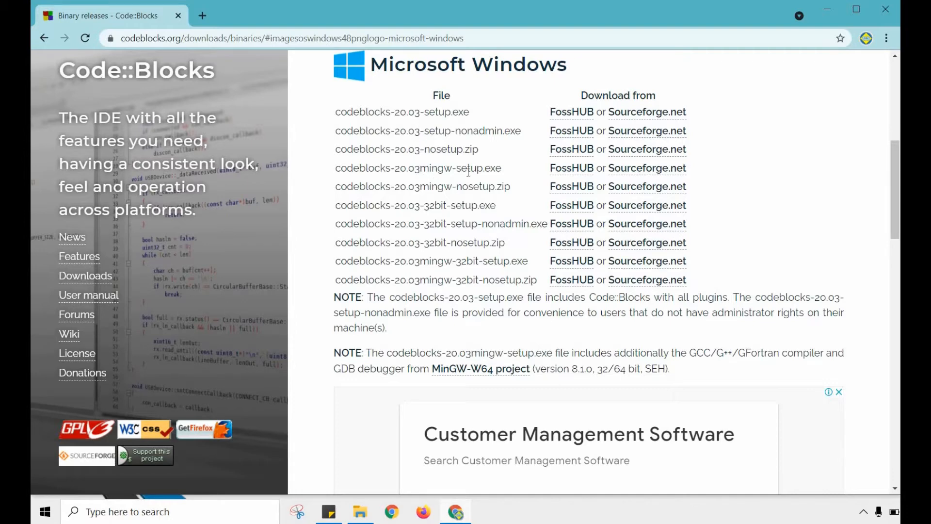
click(646, 170)
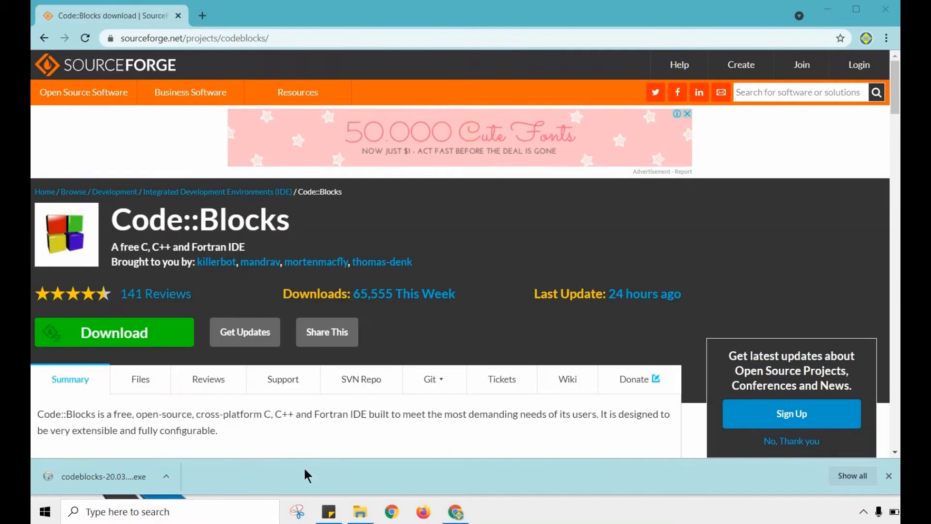
Run the downloaded Code::Blocks installer, accept the license agreement and keep the default components
click(167, 481)
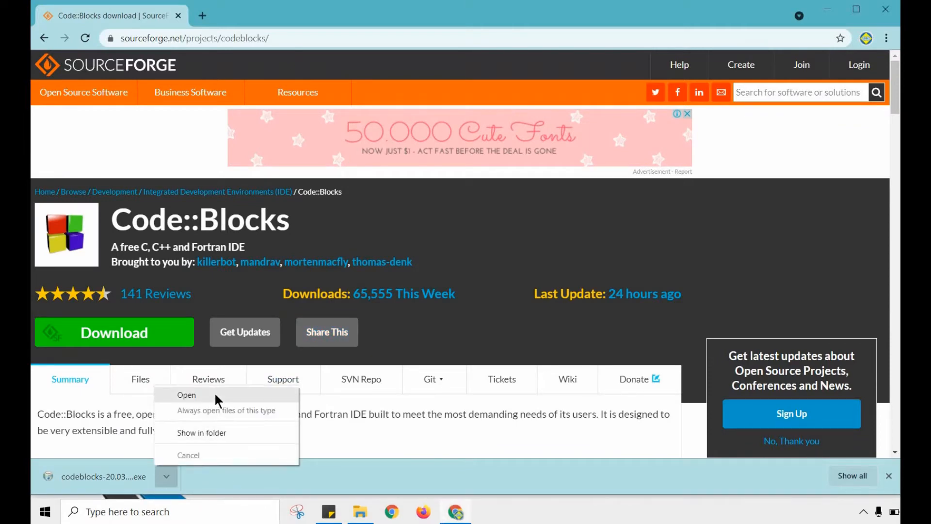
click(215, 393)
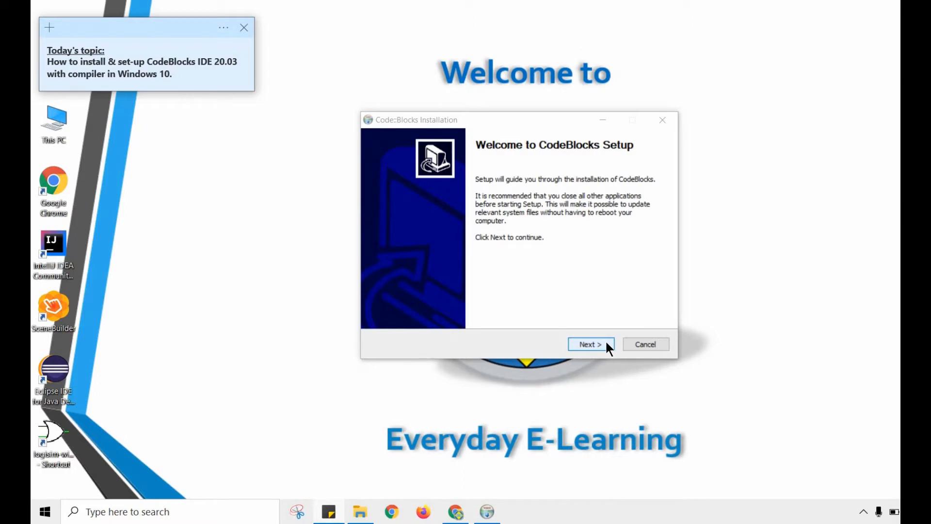
click(606, 344)
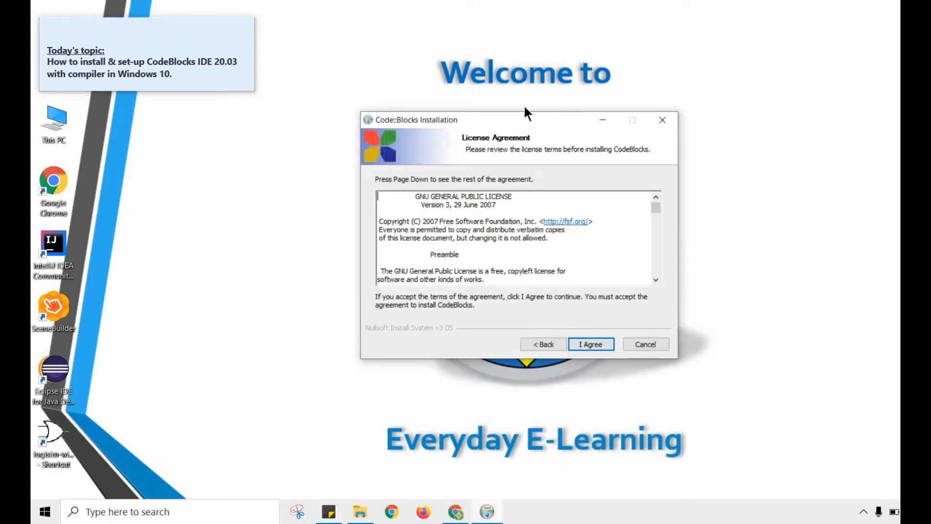
click(607, 344)
click(608, 342)
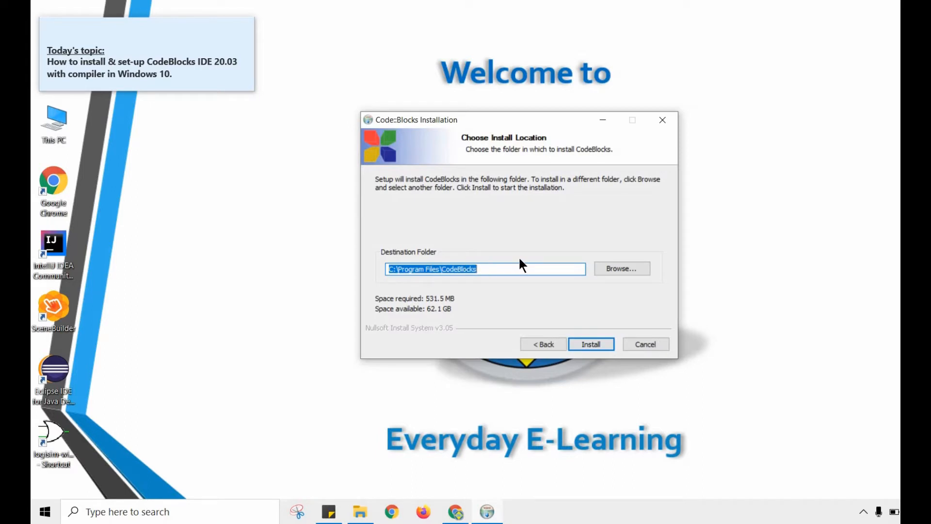
Keep C:\Program Files\CodeBlocks as the destination folder and install CodeBlocks
click(636, 265)
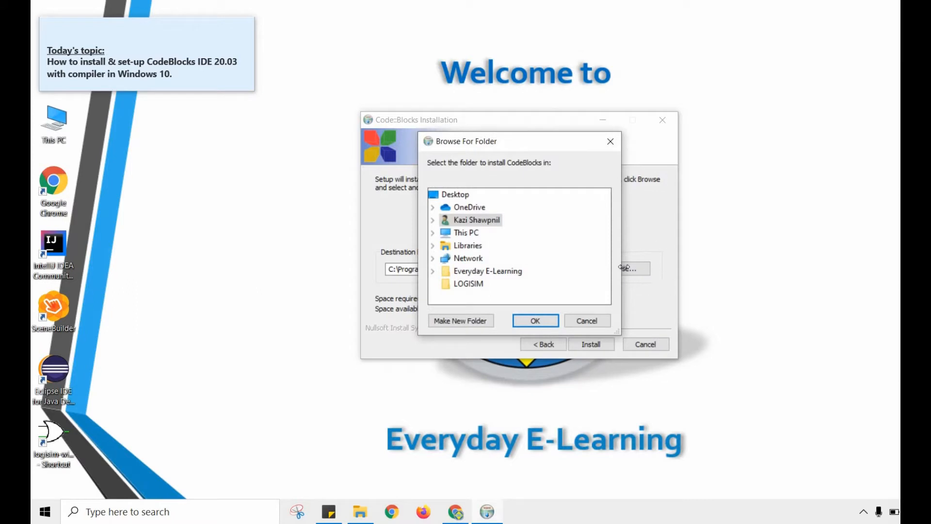
click(597, 320)
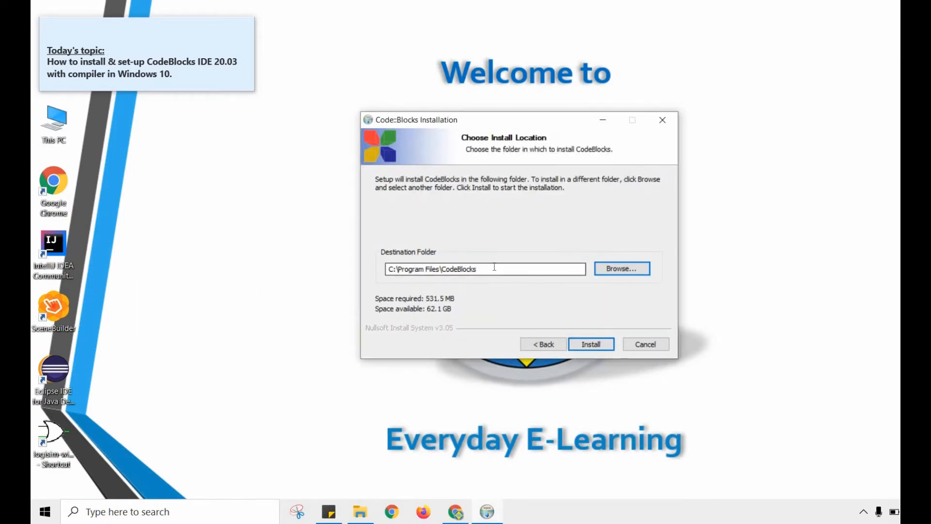
click(607, 346)
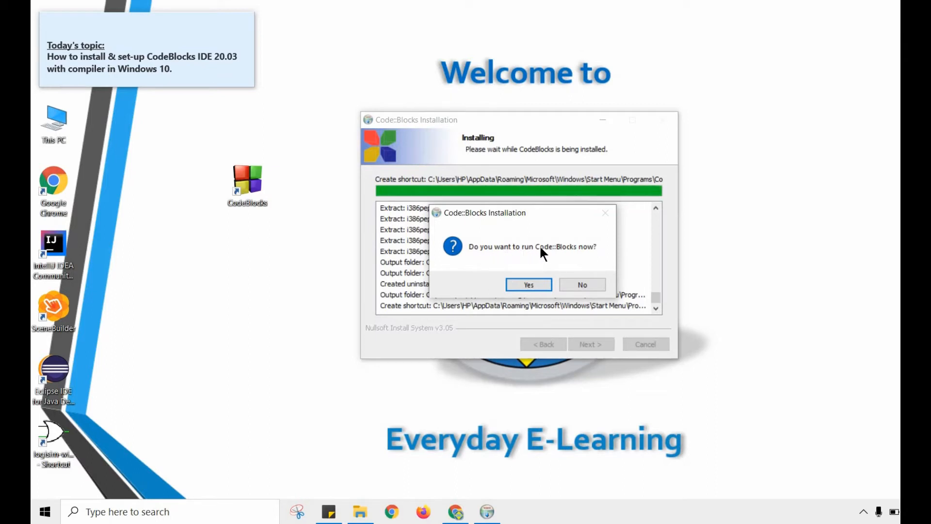
Finish the setup without running Code::Blocks and refresh the desktop
click(591, 286)
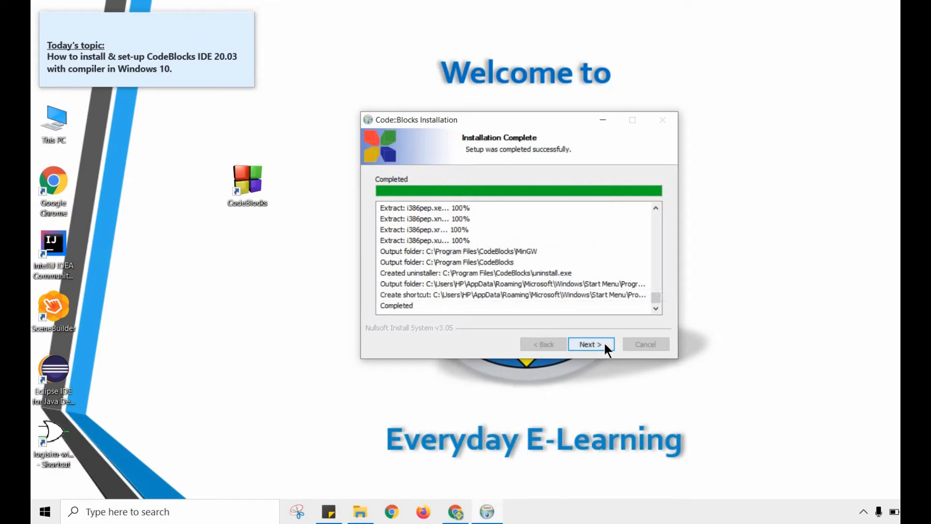
click(604, 341)
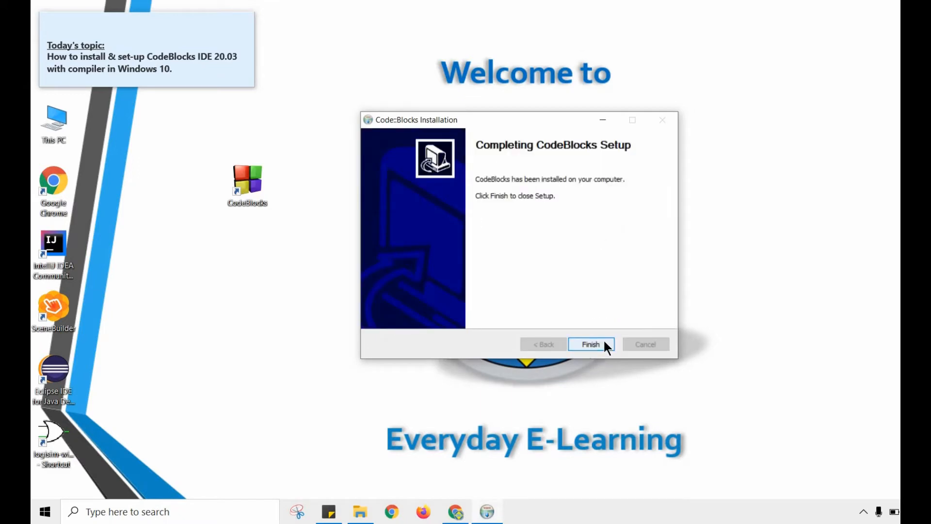
click(603, 339)
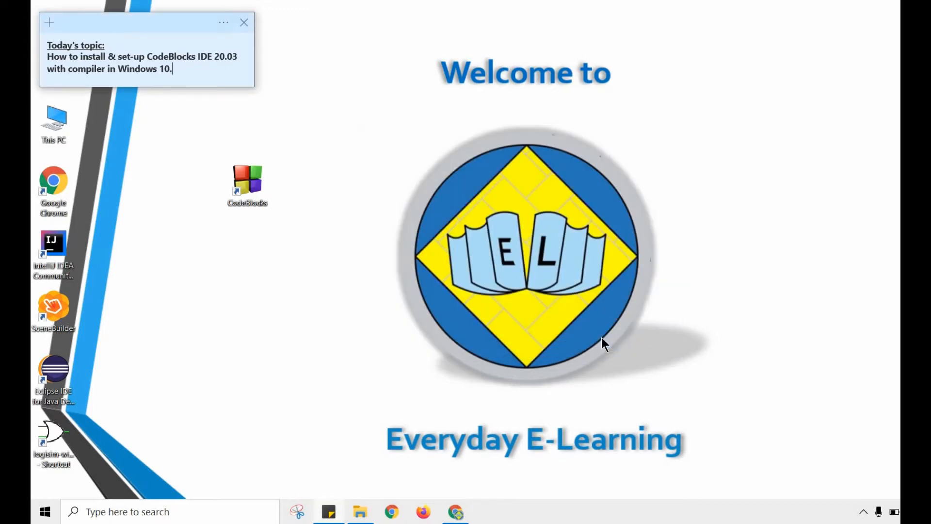
right_click(440, 182)
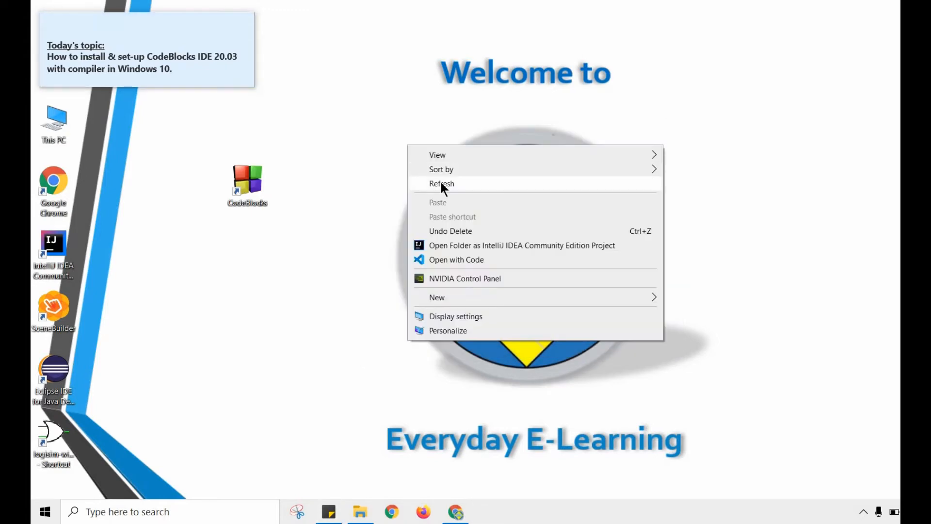
click(441, 184)
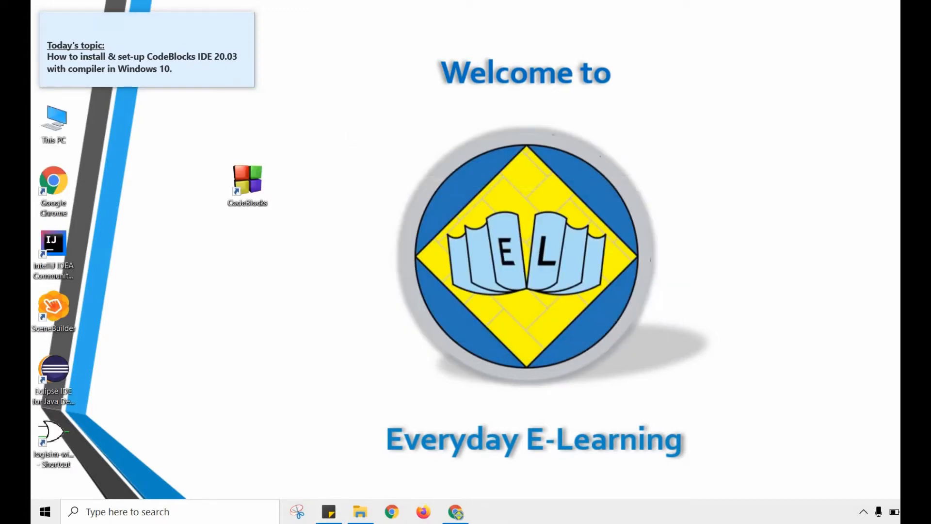
Open the Environment Variables dialog through Control Panel's advanced system settings
click(228, 511)
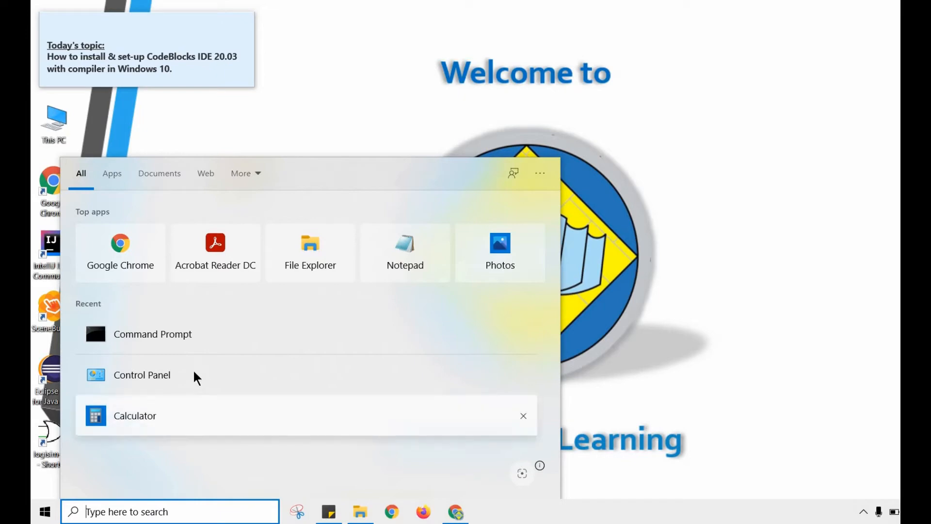
click(231, 378)
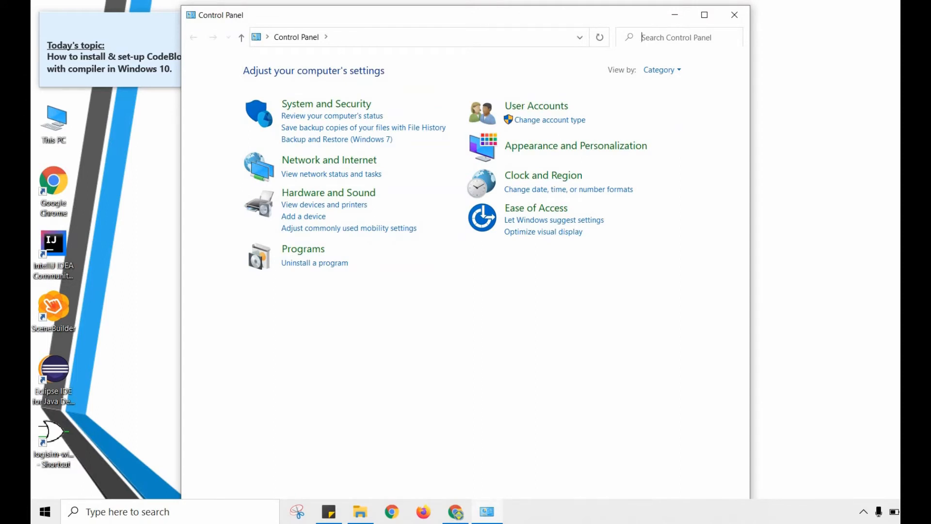
click(331, 104)
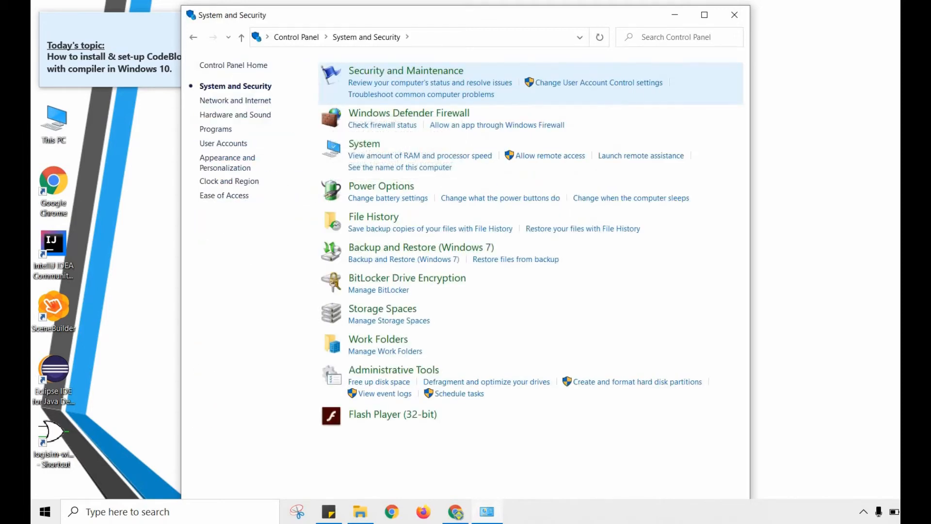
click(376, 145)
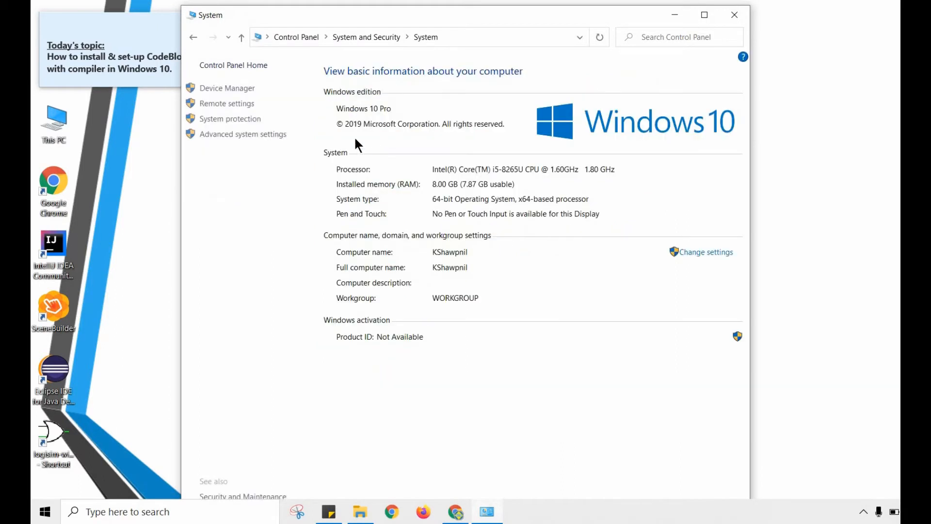
click(263, 136)
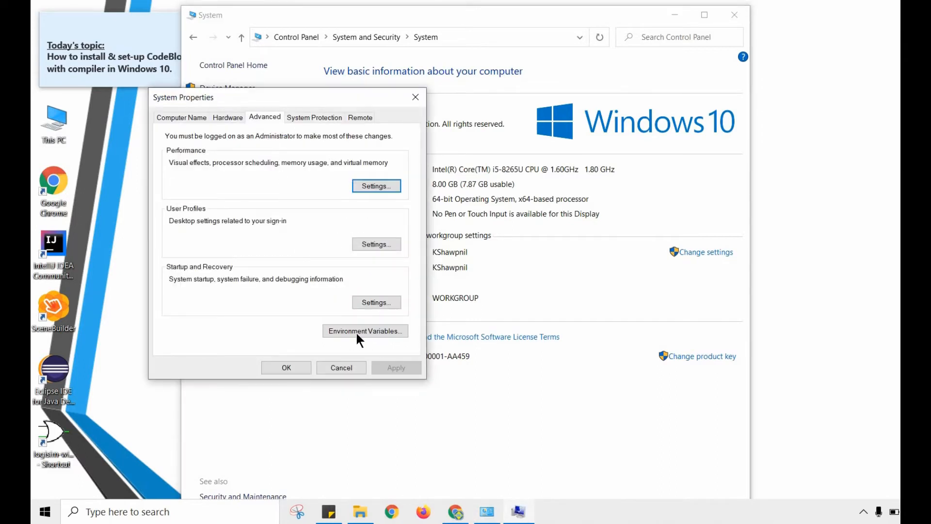
click(393, 330)
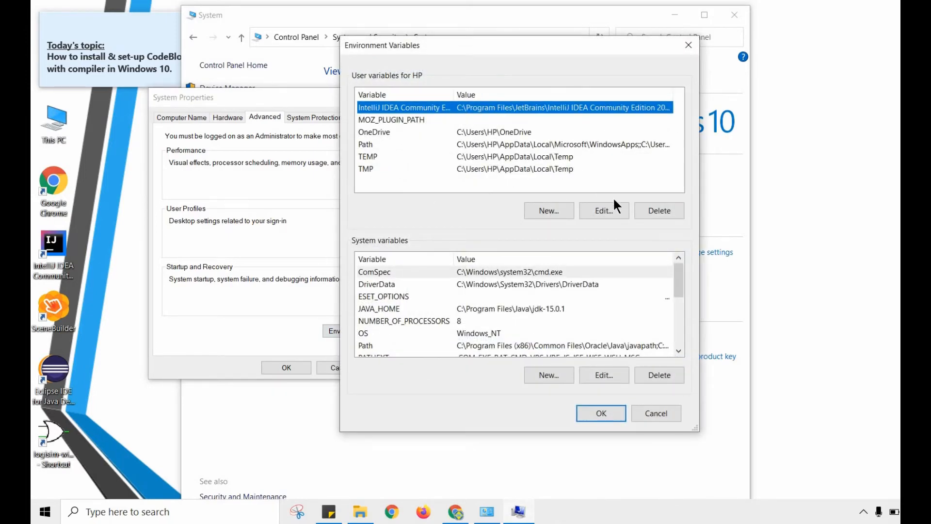
Open the IntelliJ IDEA Community Edition user variable for editing and start a new blank entry
click(616, 305)
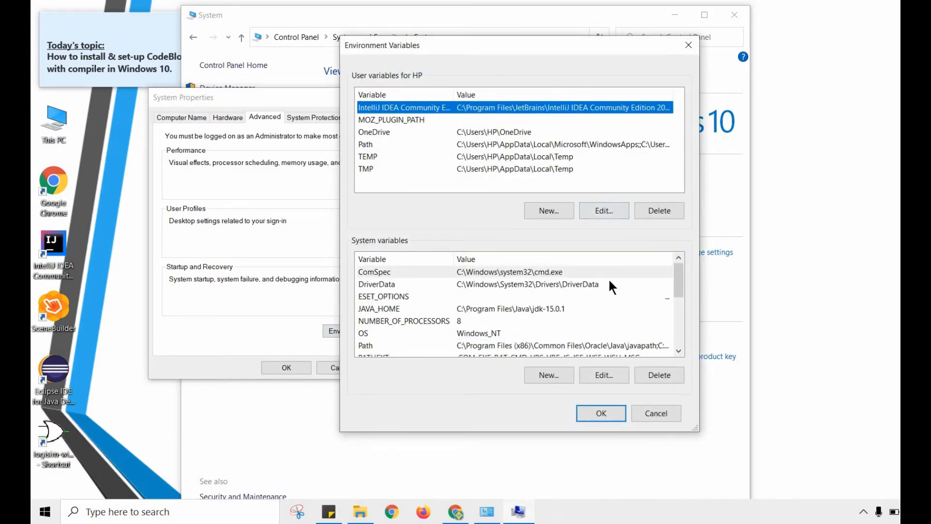
click(610, 209)
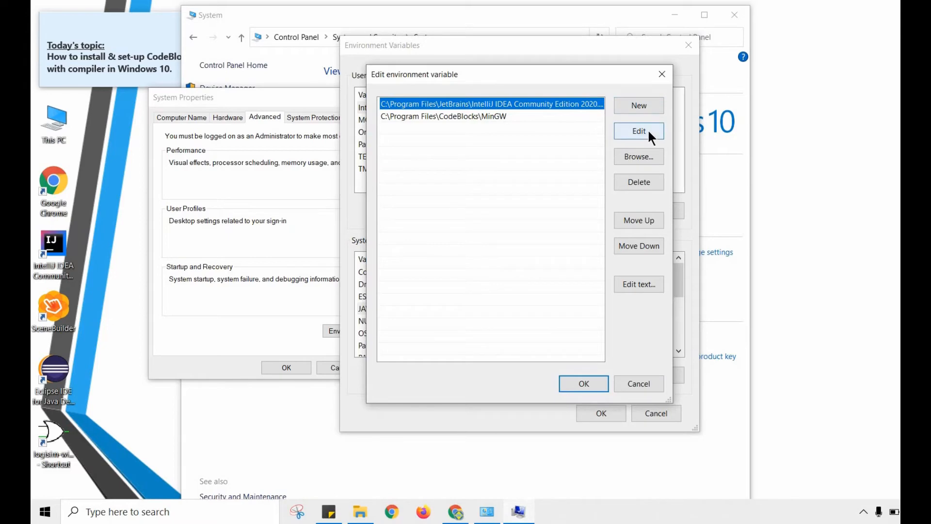
click(648, 129)
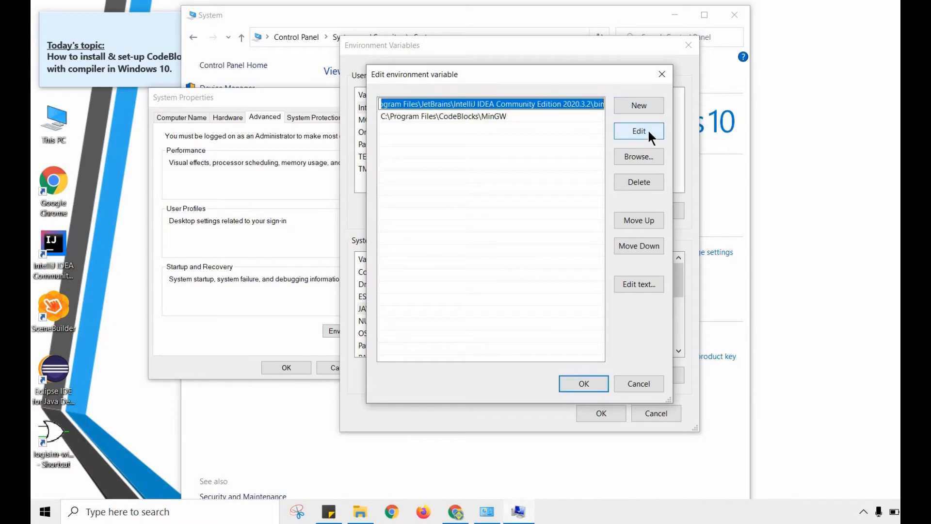
click(640, 105)
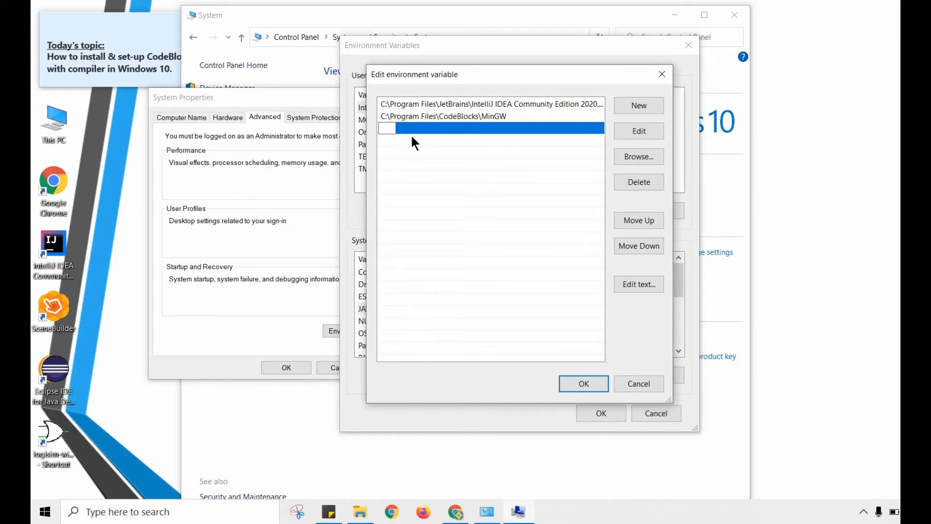
In File Explorer, browse to the folder C:\Program Files\CodeBlocks\MinGW\bin
click(366, 514)
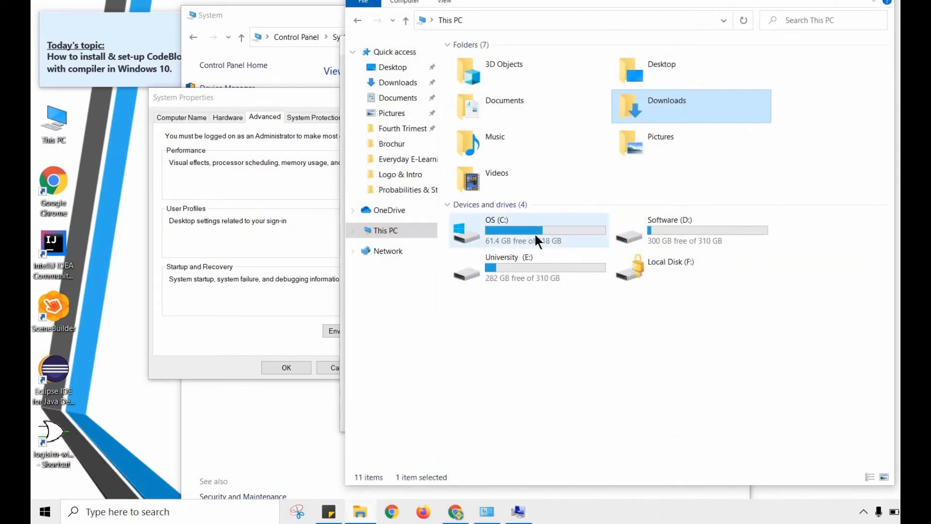
double_click(535, 232)
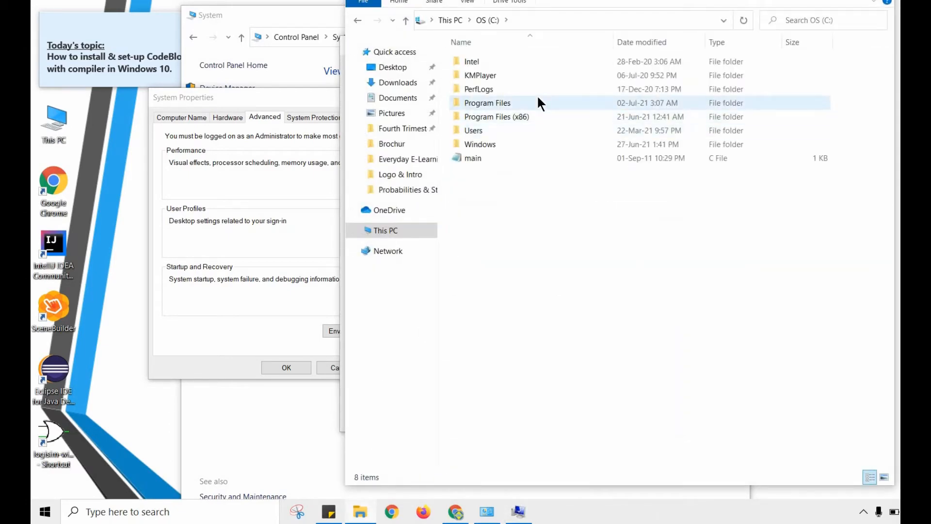
double_click(538, 100)
click(523, 62)
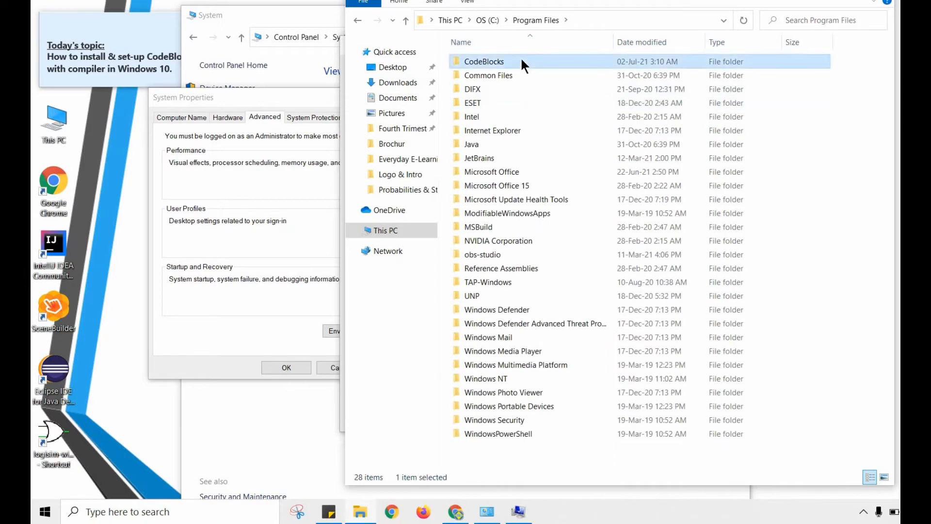
double_click(521, 60)
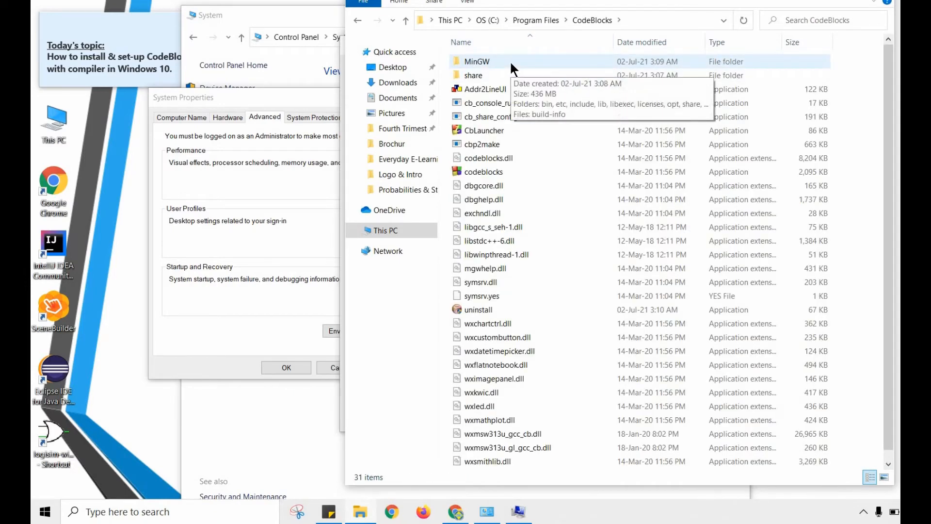
double_click(510, 60)
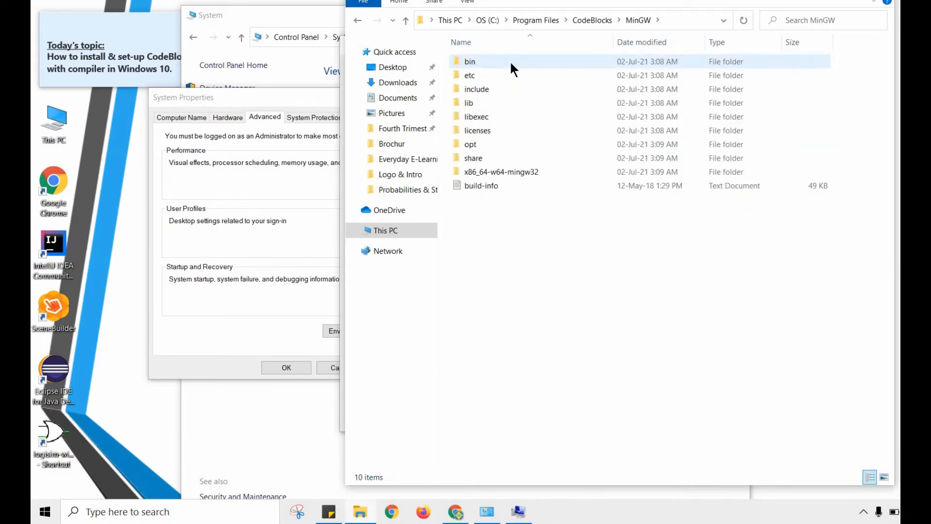
double_click(510, 60)
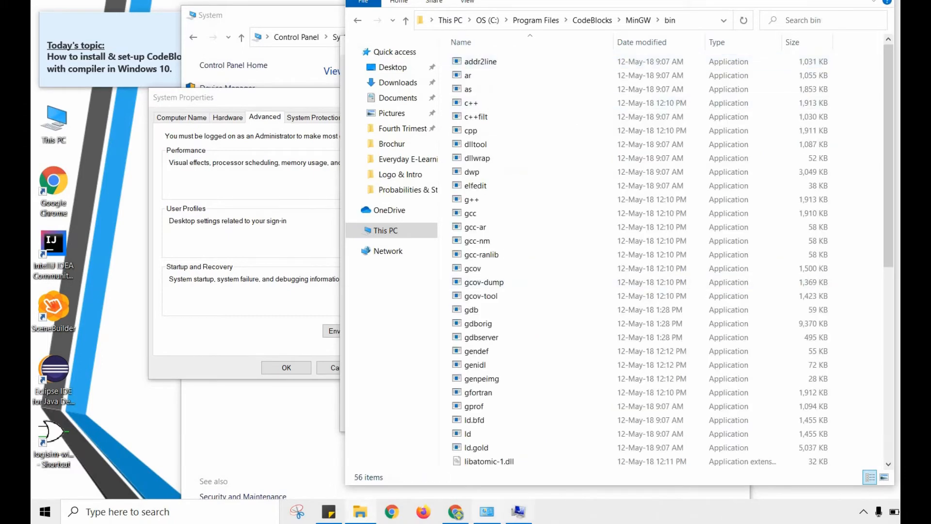
Copy the folder path C:\Program Files\CodeBlocks\MinGW\bin and return to the environment variable editor
click(692, 19)
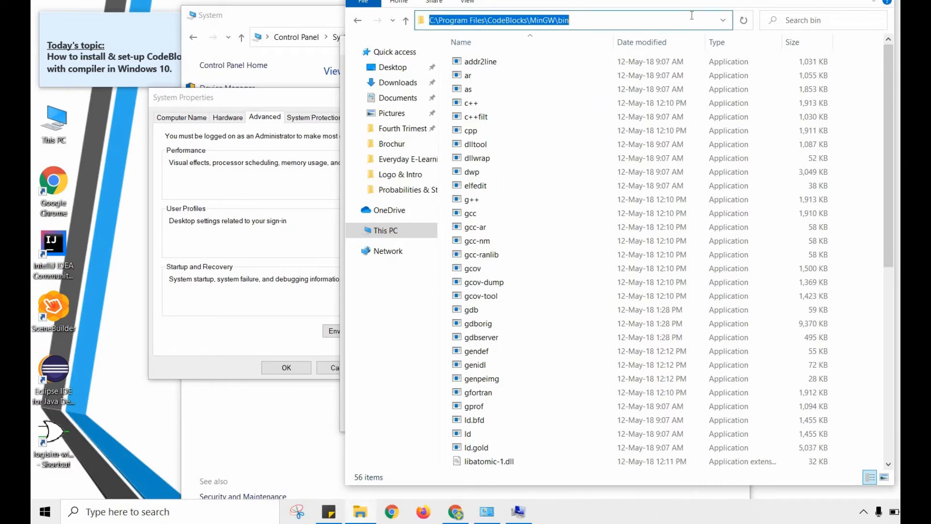
right_click(691, 15)
click(712, 50)
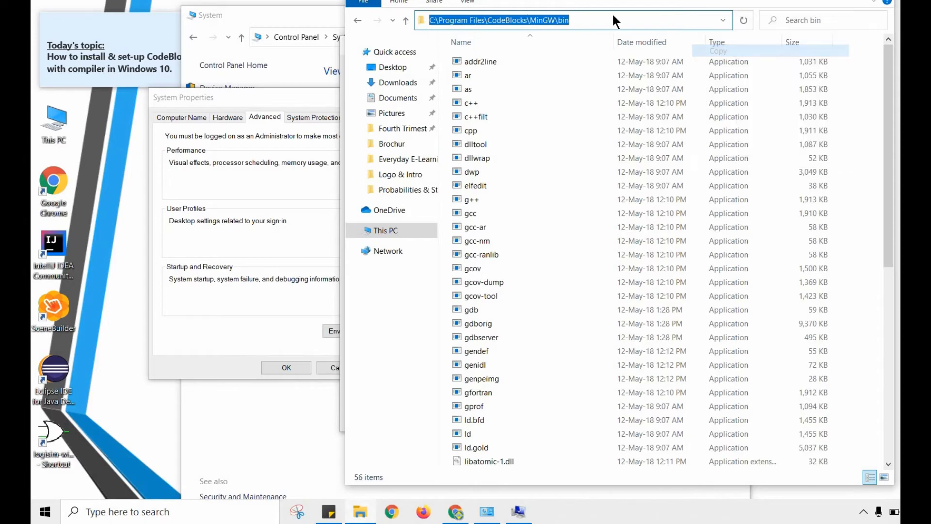
click(819, 0)
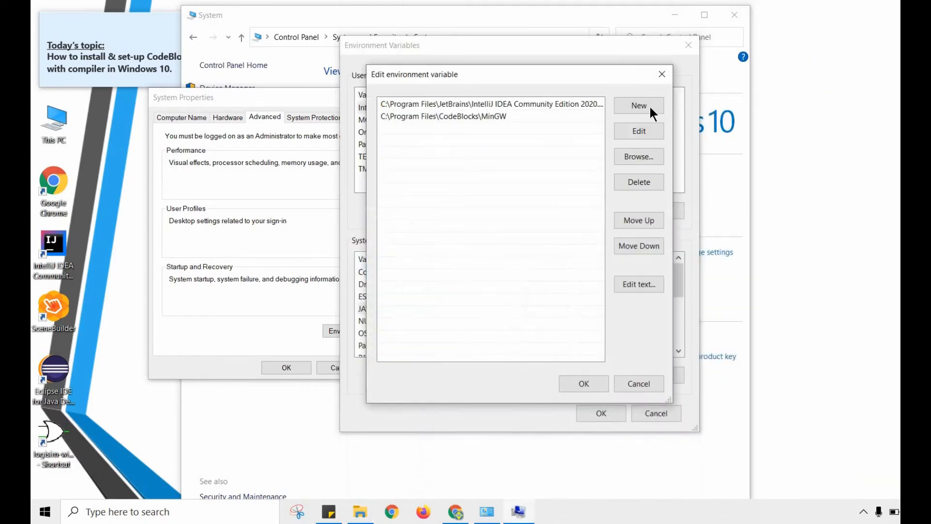
Delete the C:\Program Files\CodeBlocks\MinGW entry and add C:\Program Files\CodeBlocks\MinGW\bin to the environment variable instead
click(560, 116)
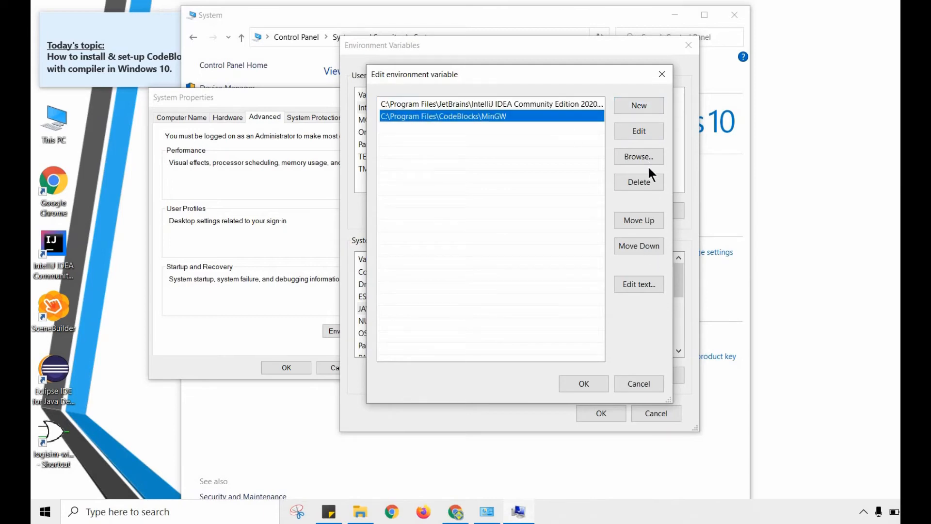
click(644, 181)
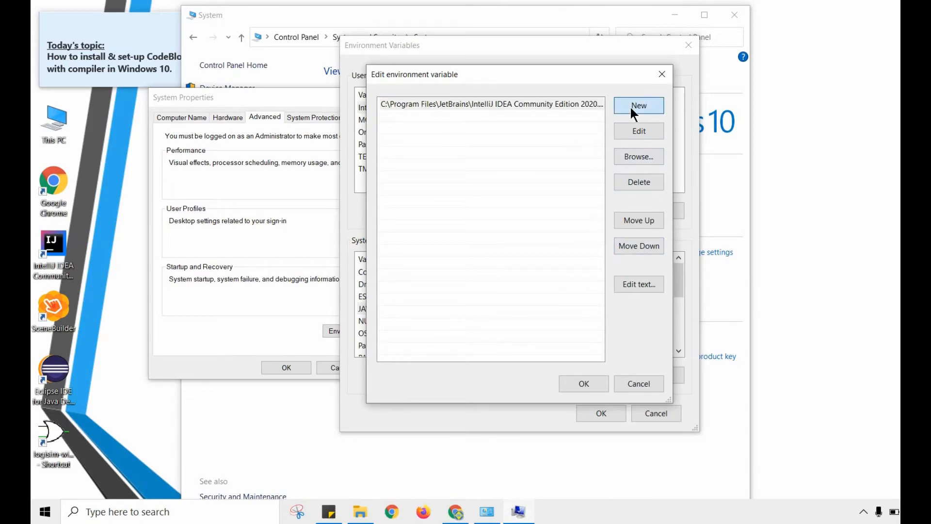
click(629, 106)
key(ctrl+v)
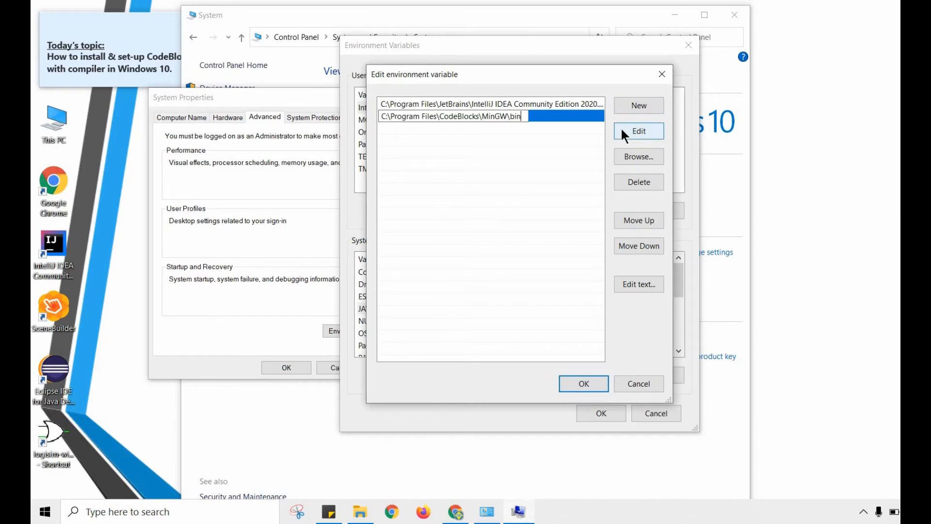
click(601, 381)
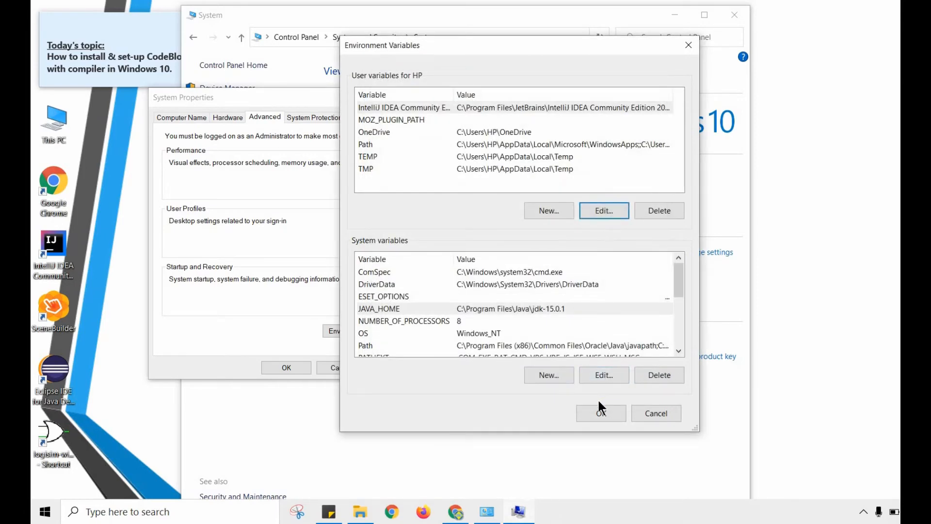
Save the environment variable changes, accept System Properties and close the System window
click(601, 405)
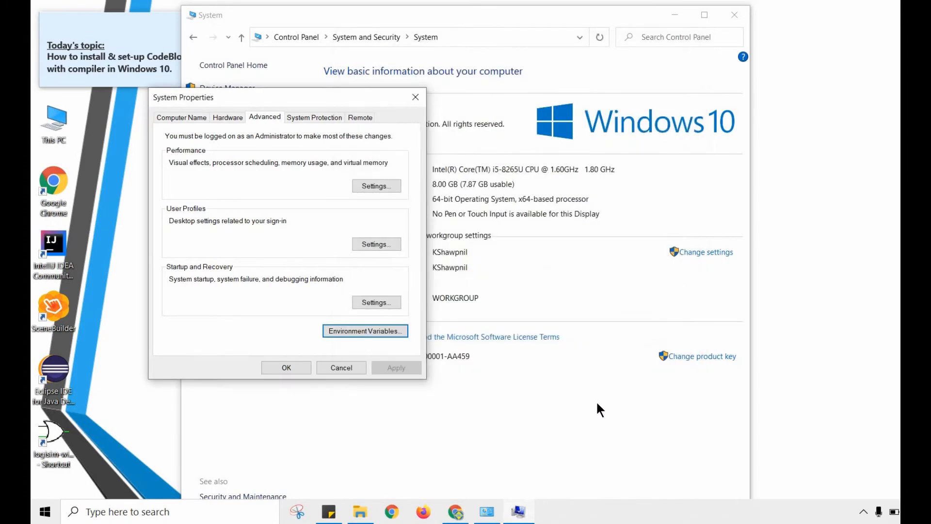
click(298, 370)
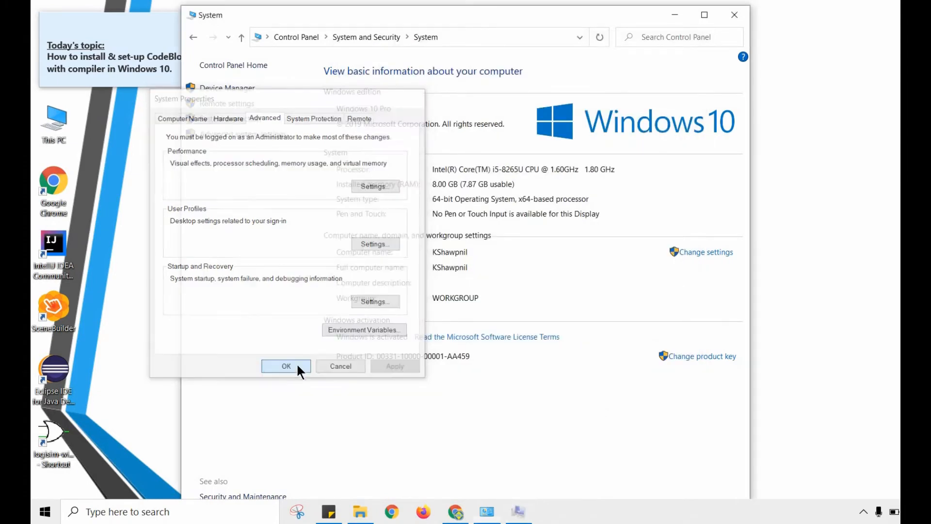
click(737, 14)
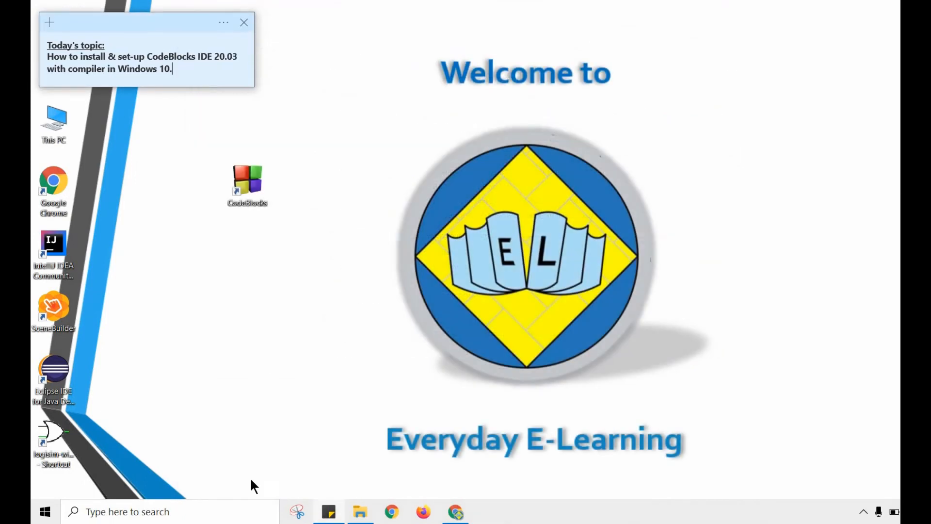
Check the compiler installation by running gcc --version in Command Prompt, and close the window
click(231, 518)
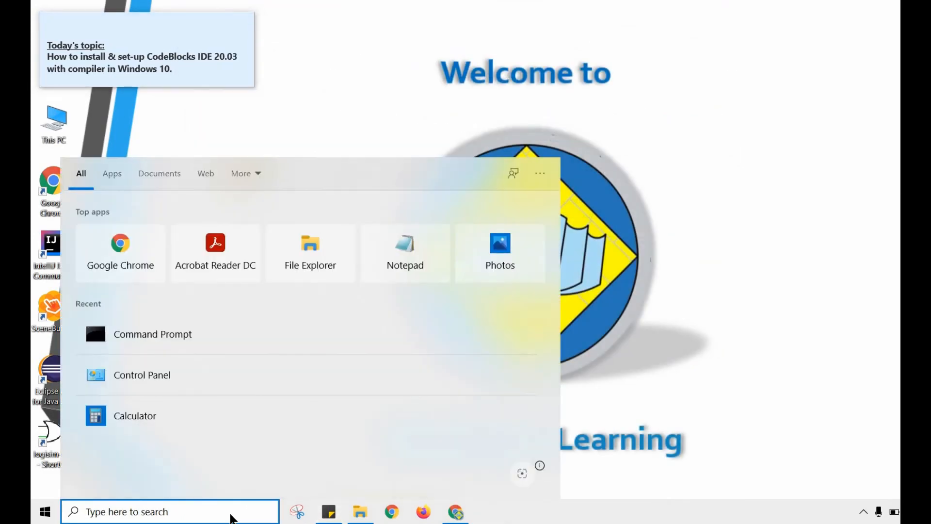
text(cm)
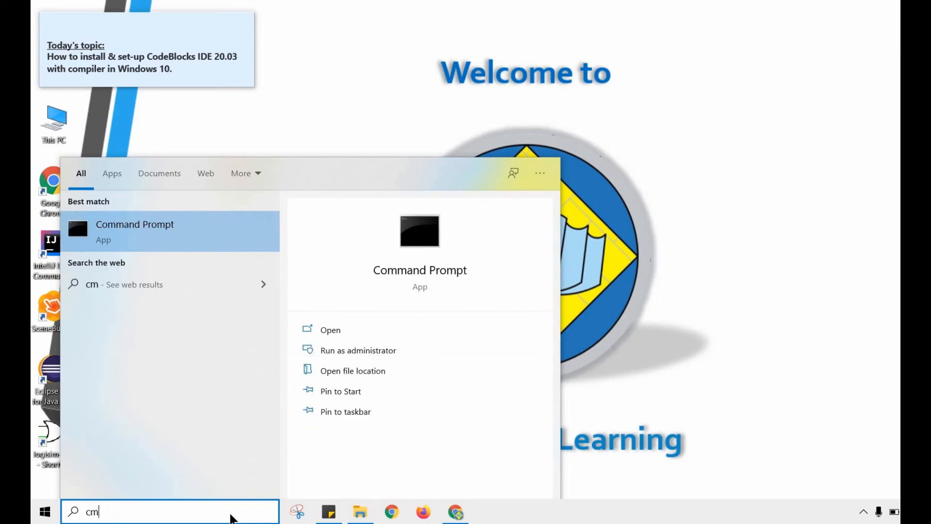
click(179, 237)
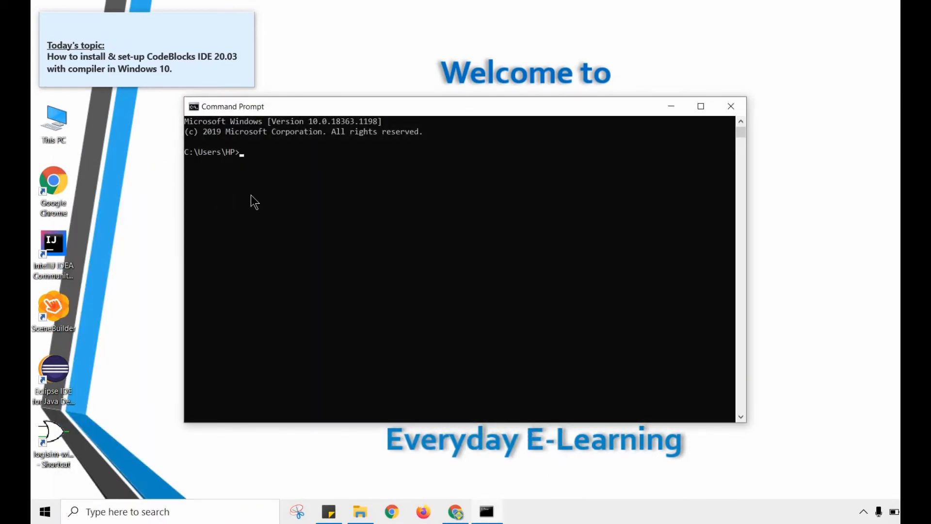
text(gcc --version)
key(Return)
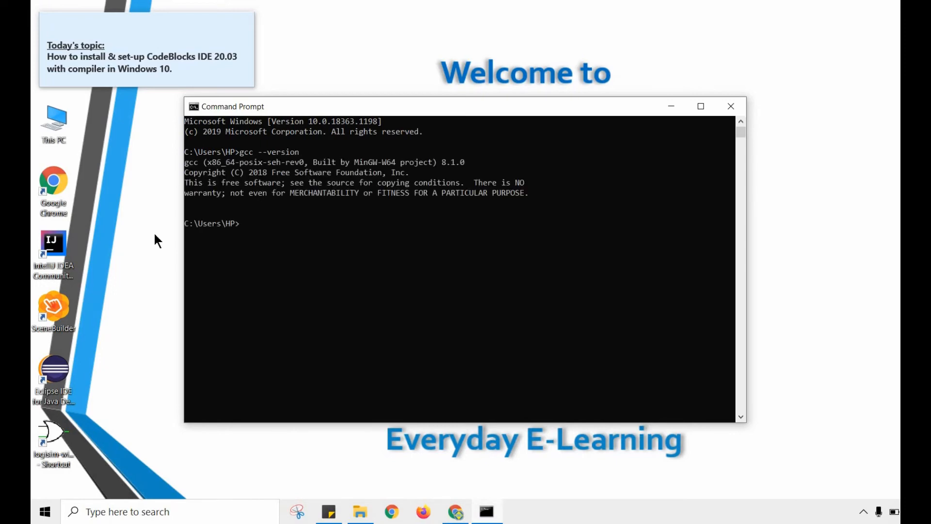
click(730, 108)
Refresh the desktop and launch CodeBlocks from its desktop shortcut
right_click(398, 74)
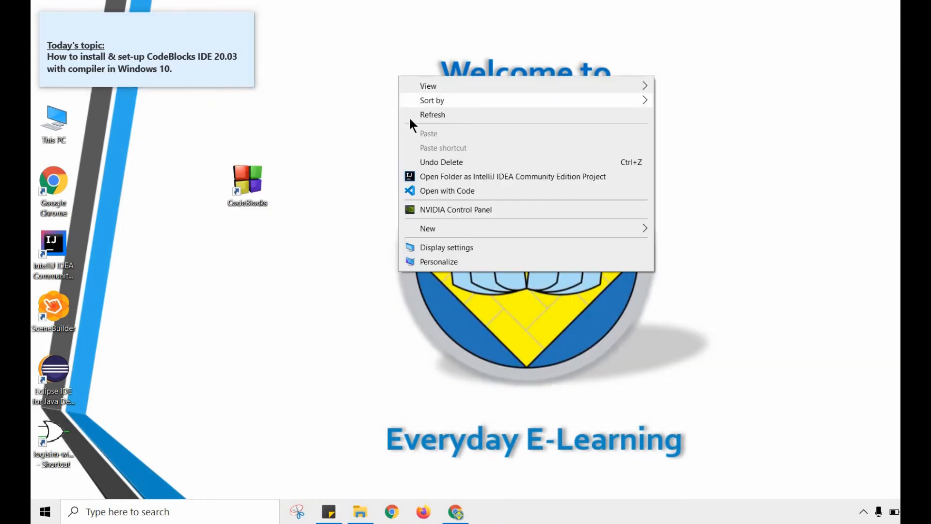
click(418, 114)
double_click(258, 194)
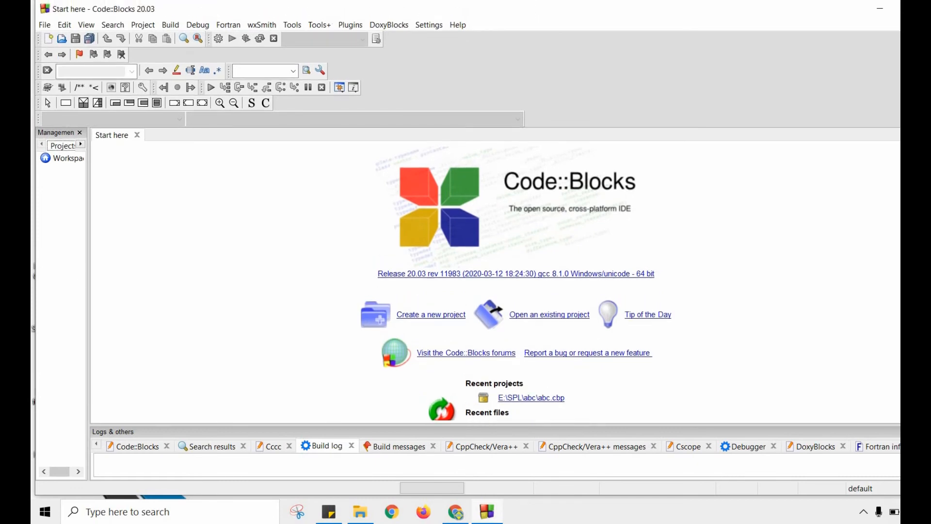
Start a new project from the Console application template
click(45, 24)
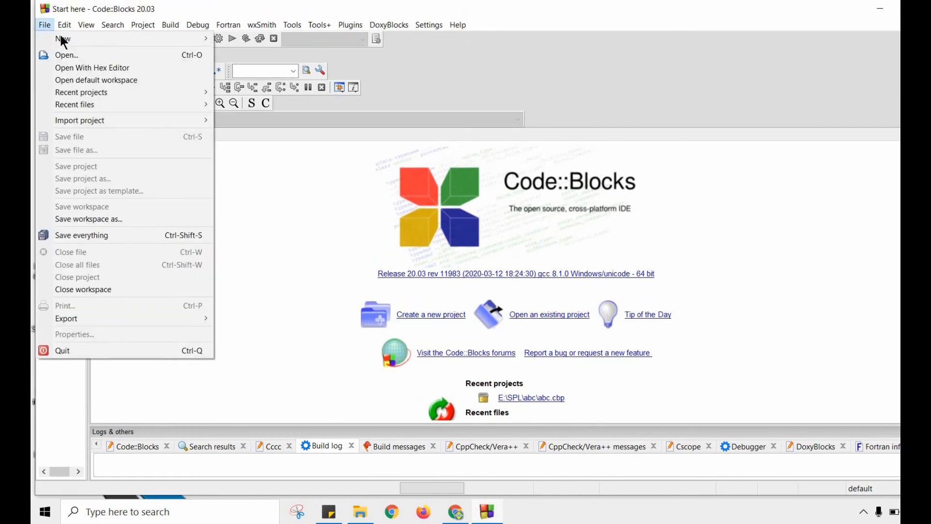
mouse_move(184, 39)
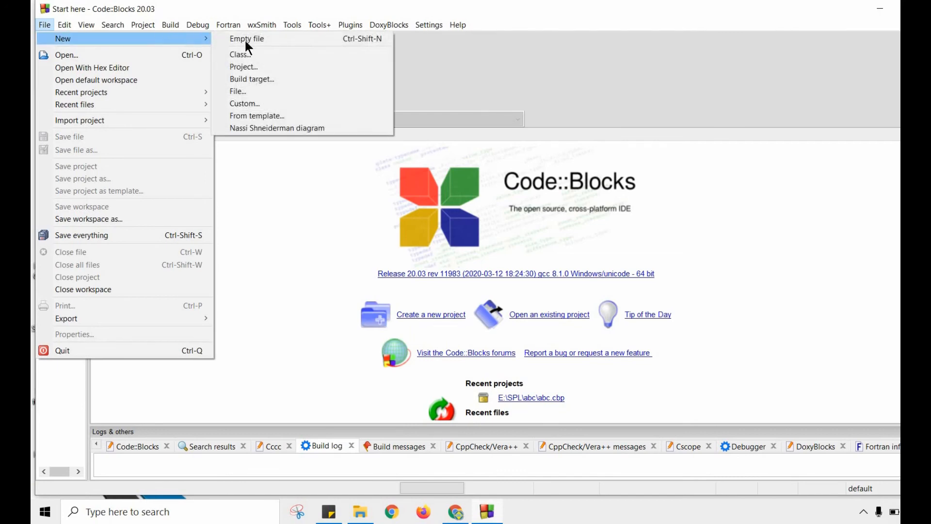
click(266, 63)
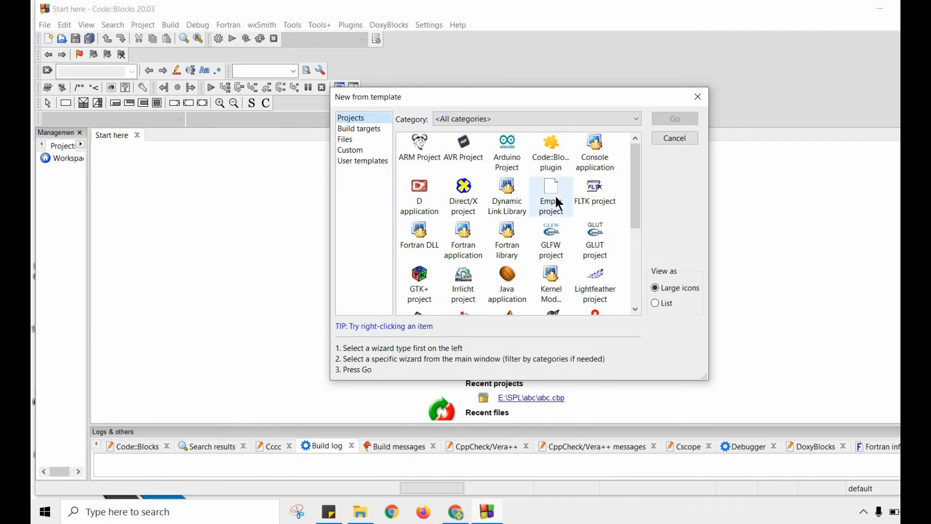
click(590, 159)
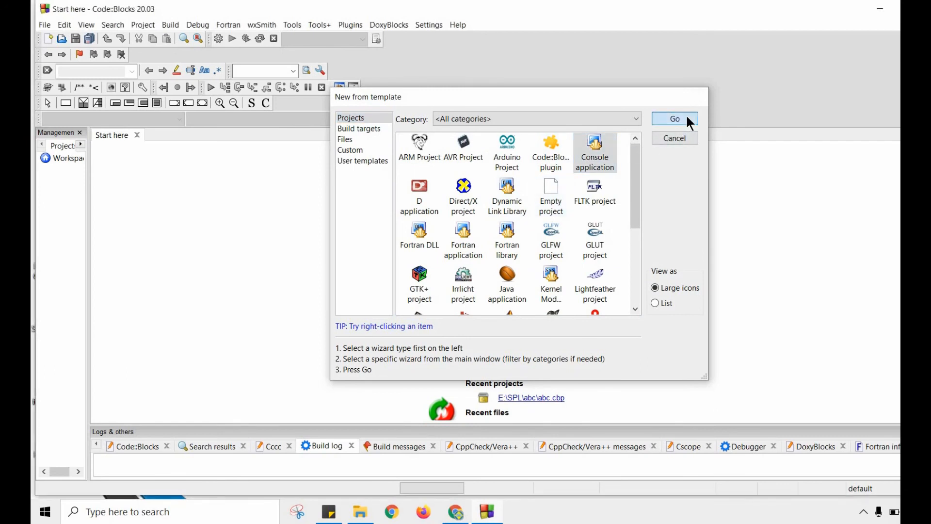
click(690, 123)
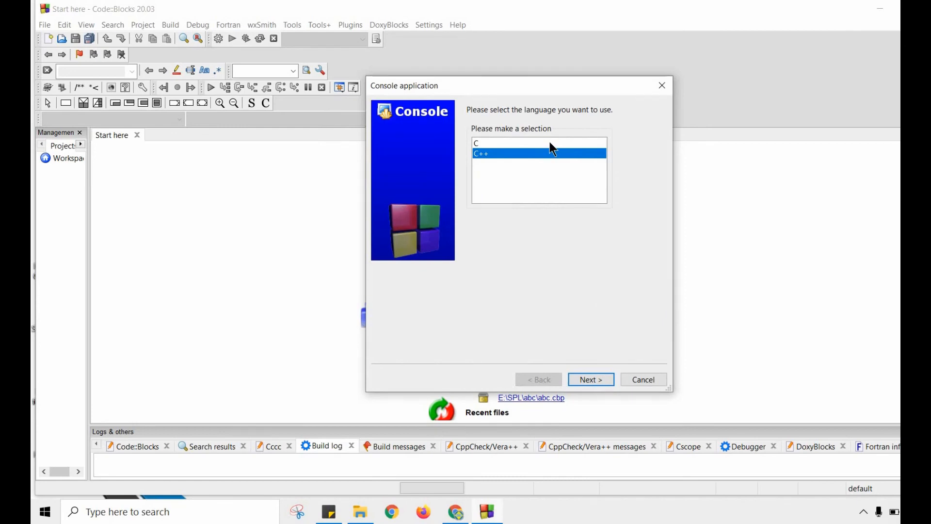
Create the console project in C with the title test in E:\SPL\, using the GNU GCC Compiler
click(554, 144)
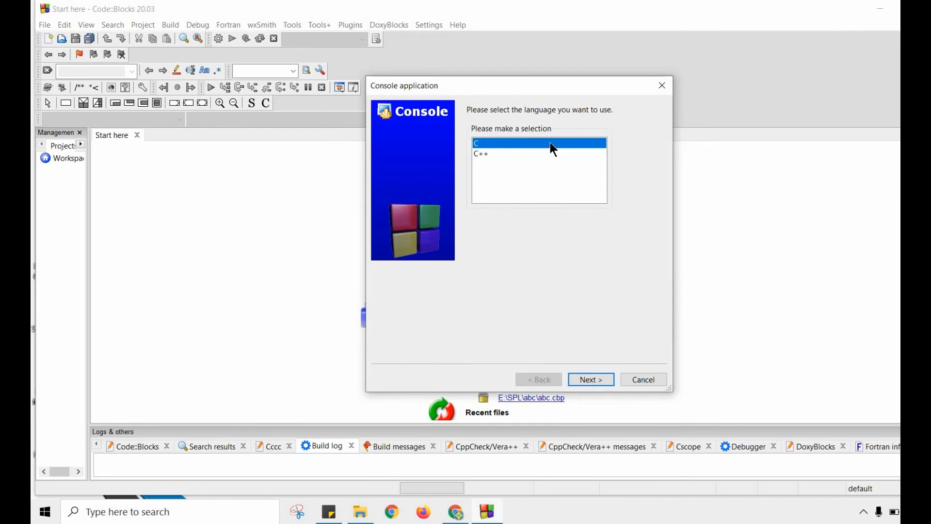
click(610, 380)
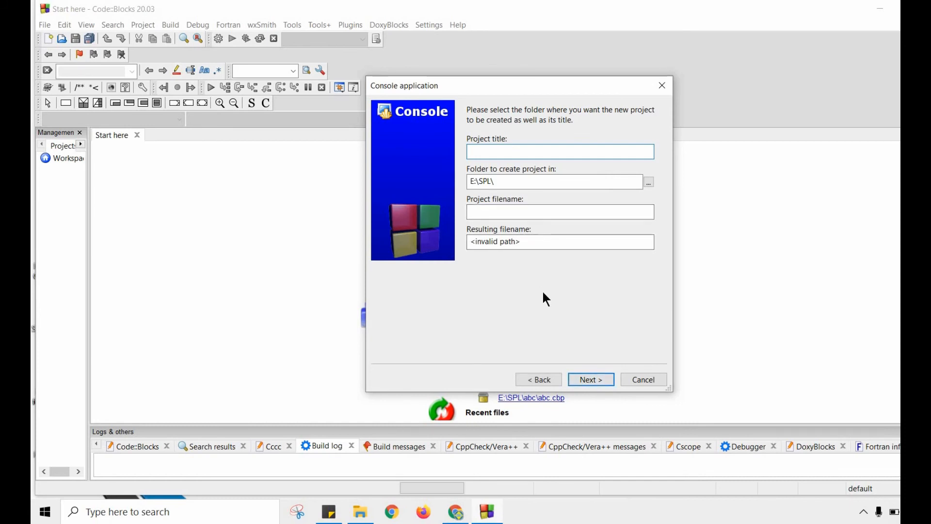
text(test)
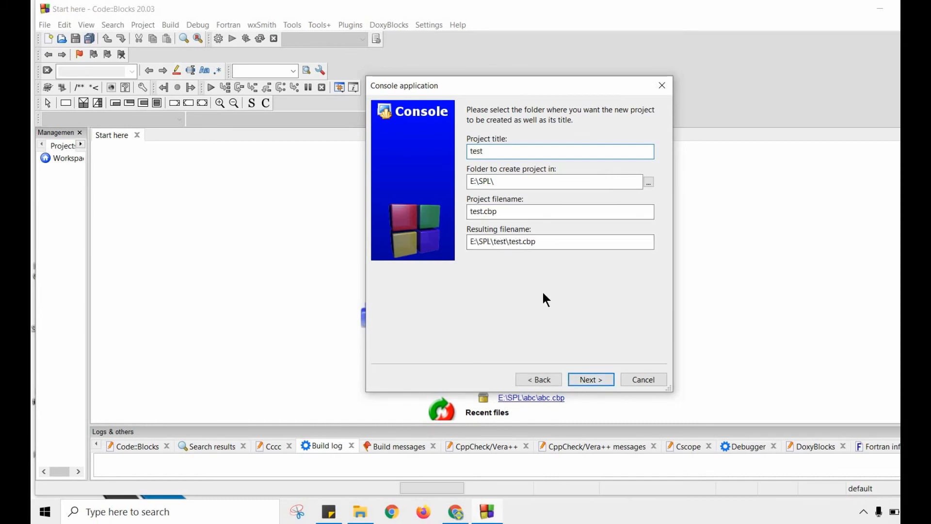
click(607, 376)
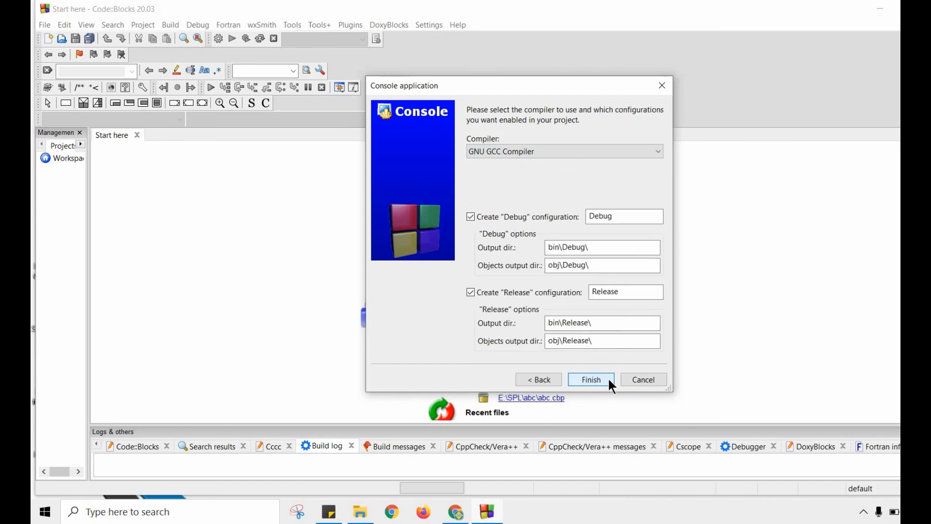
click(596, 151)
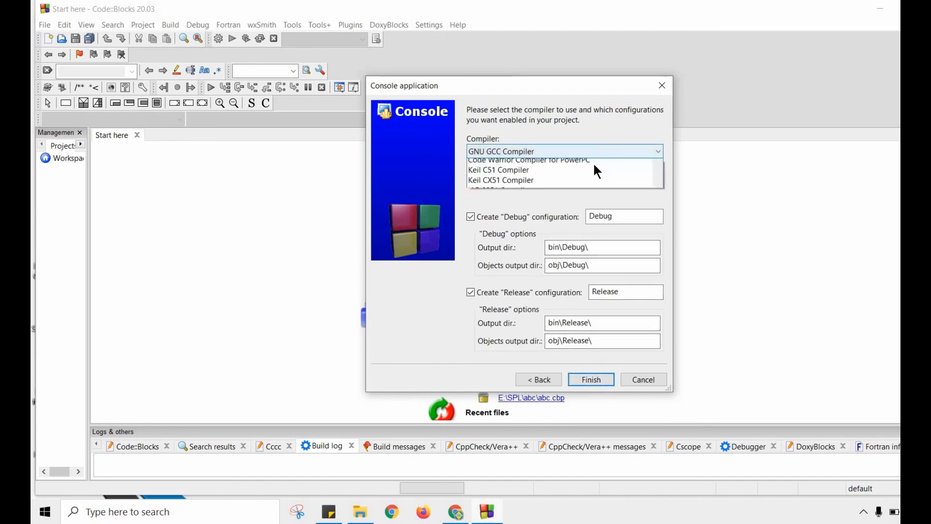
click(594, 164)
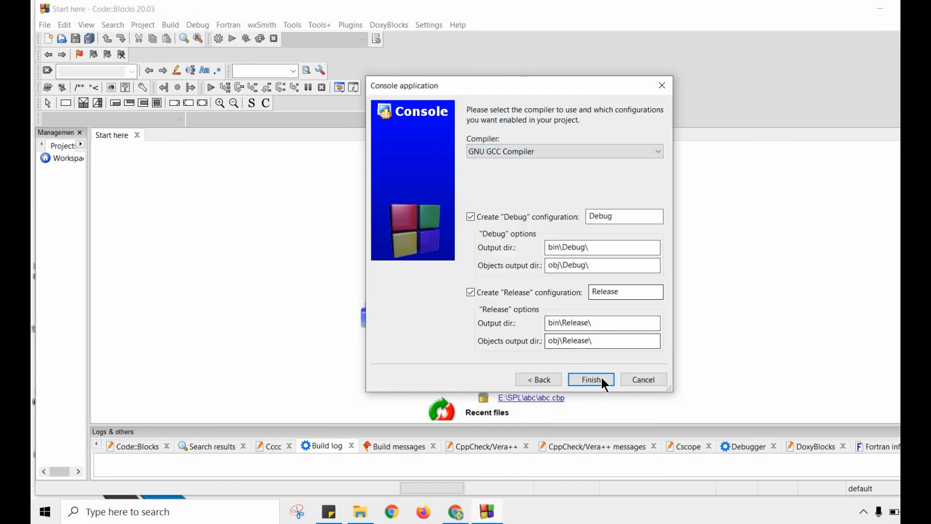
click(592, 379)
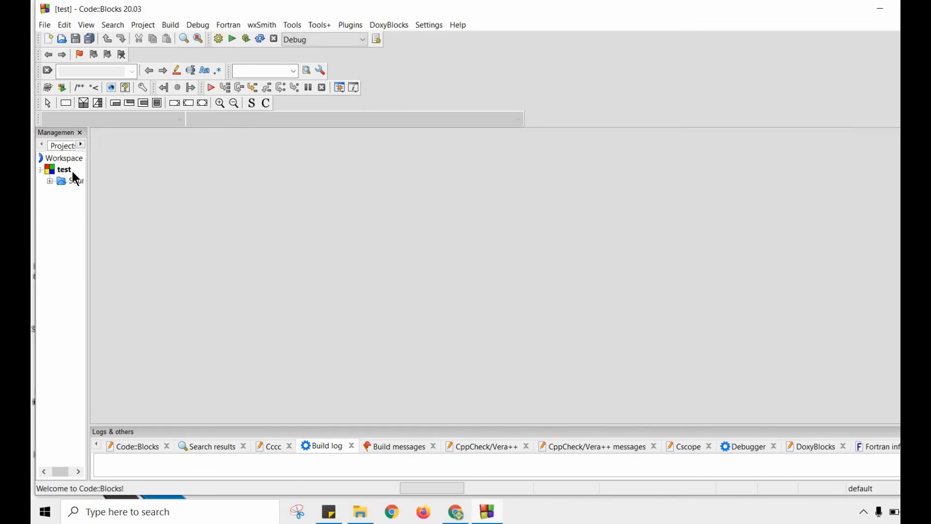
Open main.c from the test project's Sources folder and build and run the project, keeping the code visible beside the console
double_click(76, 183)
double_click(79, 192)
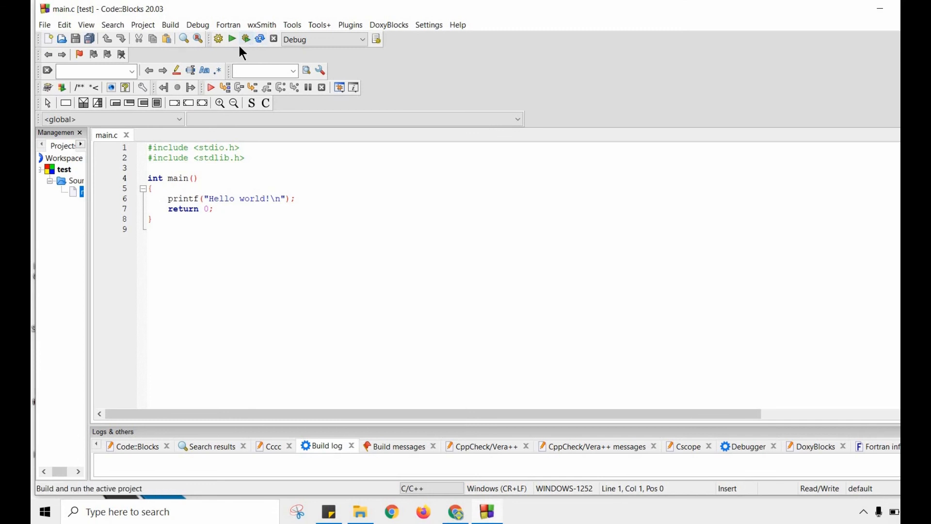
click(174, 25)
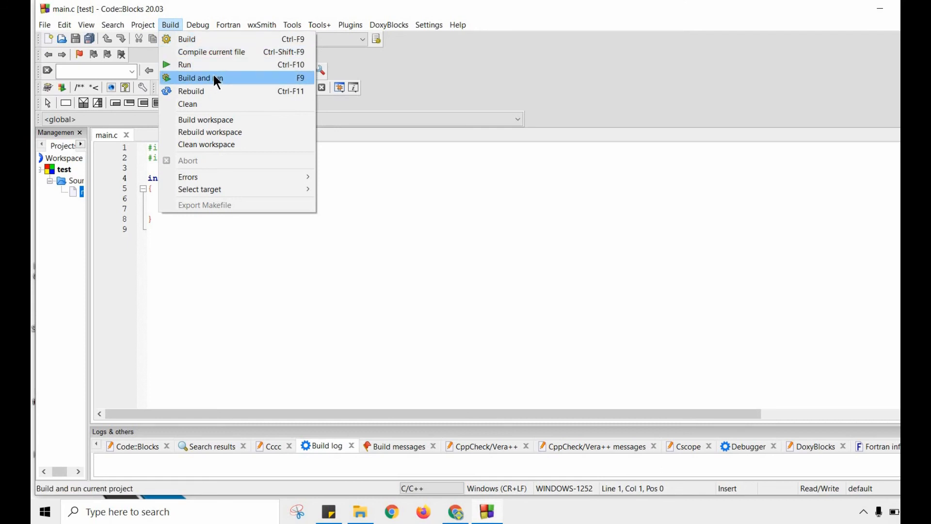
drag(344, 257, 243, 36)
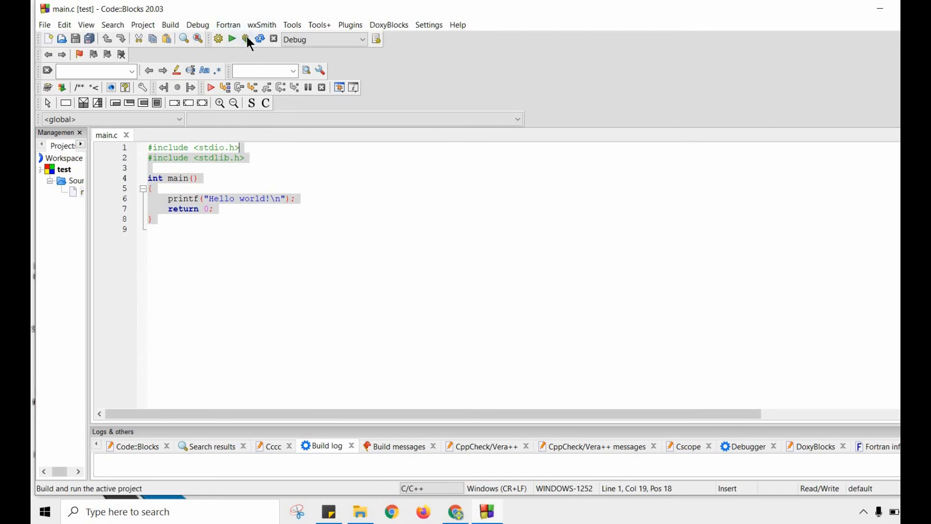
click(247, 39)
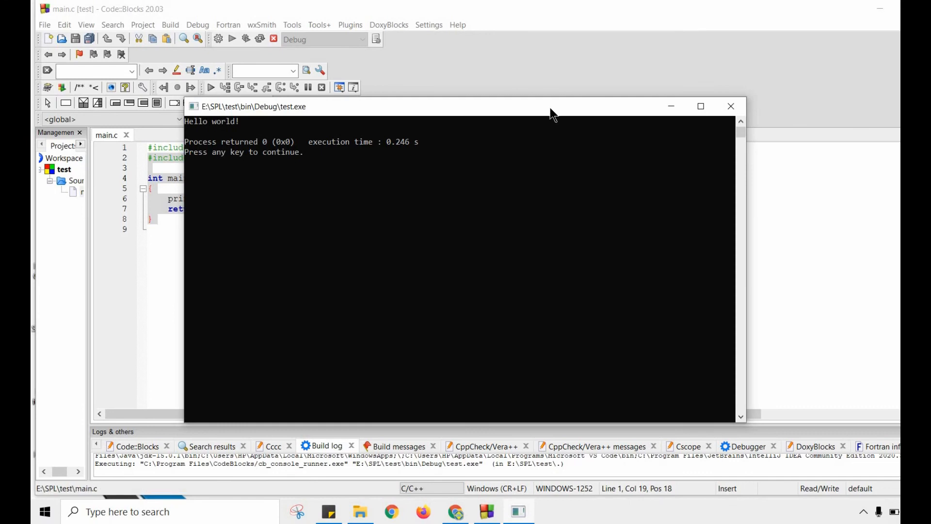
drag(617, 112, 696, 89)
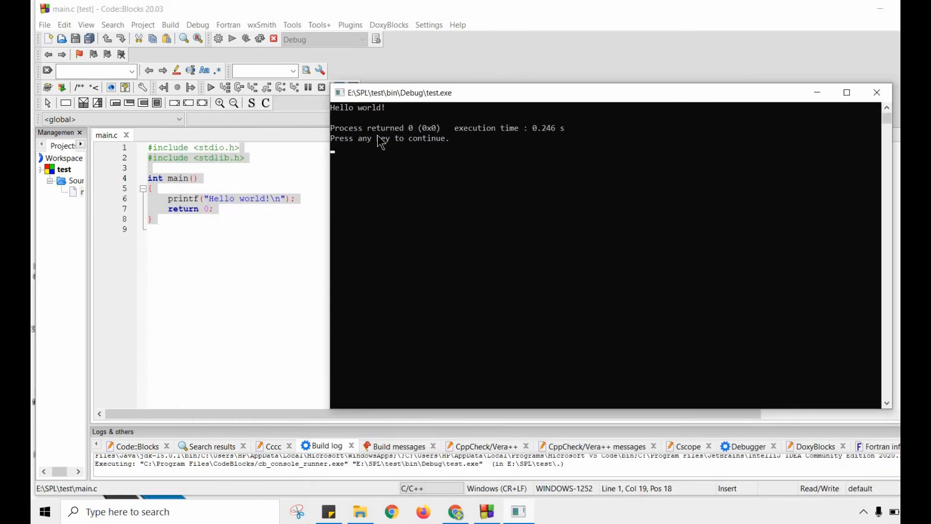
click(178, 238)
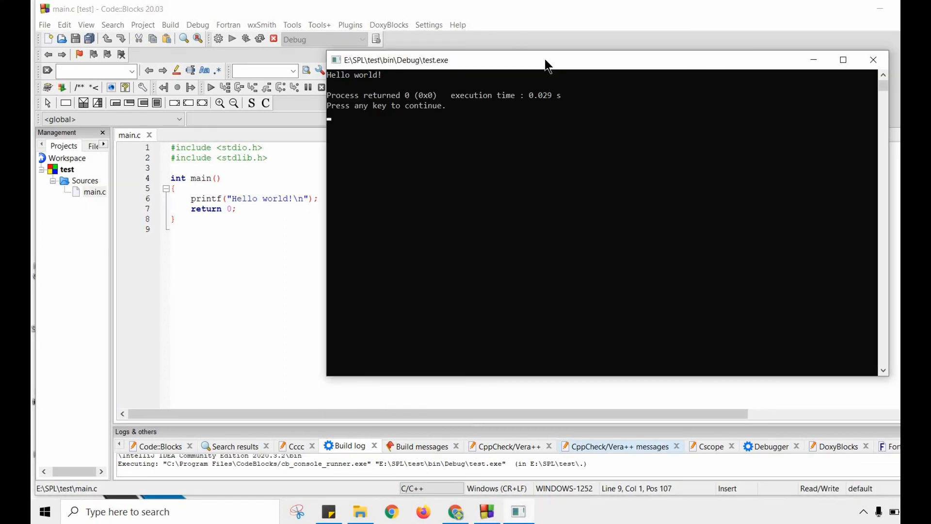